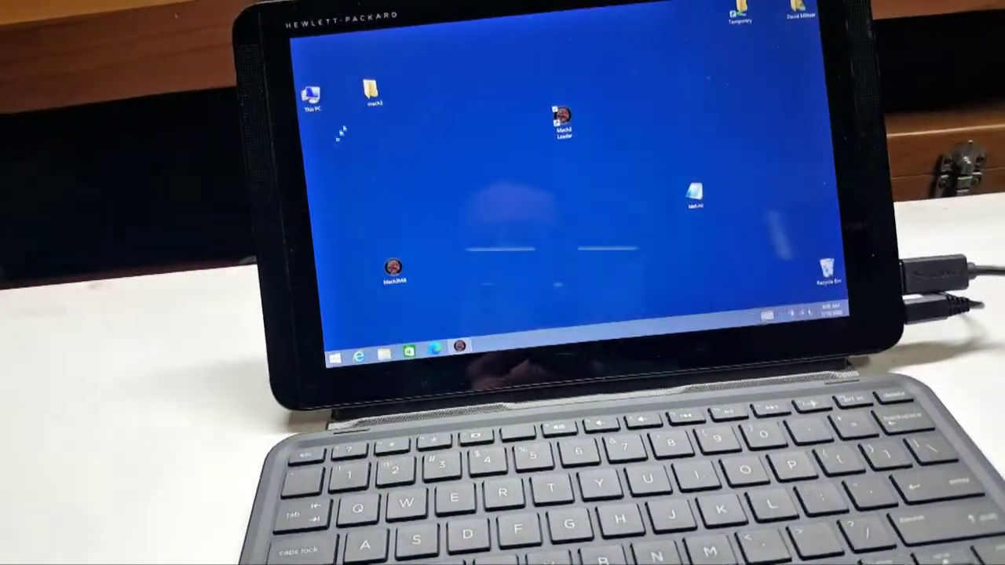
Step: Open This PC from the desktop to browse the tablet's drives
{"action": "left_click", "coordinate": [307, 96]}
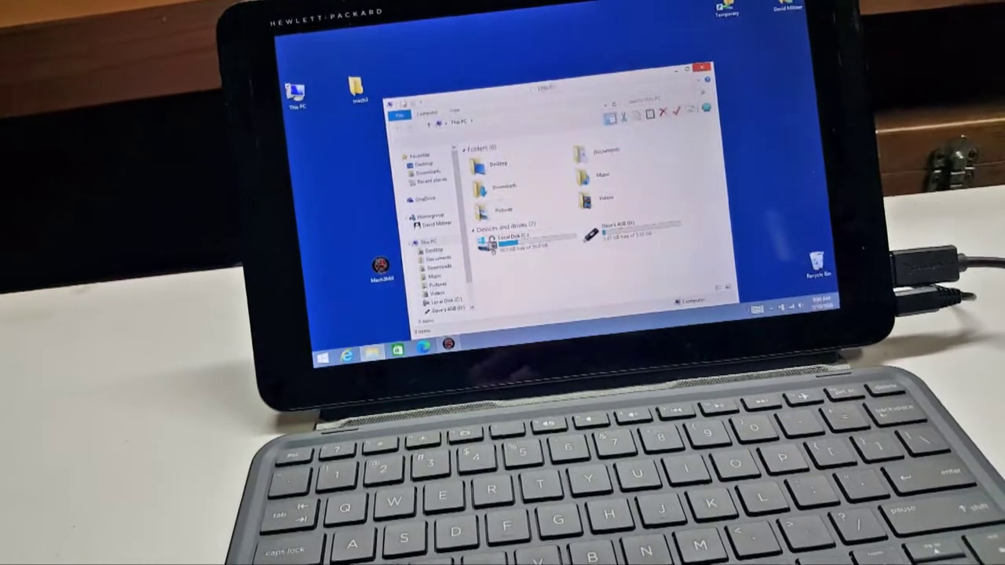
Step: Browse Local Disk (C:) > Mach3 > Plugins and highlight the new board's driver DLL
{"action": "key", "text": "Return"}
{"action": "key", "text": "Up"}
{"action": "key", "text": "Up"}
{"action": "key", "text": "Up"}
{"action": "key", "text": "Up"}
{"action": "key", "text": "Return"}
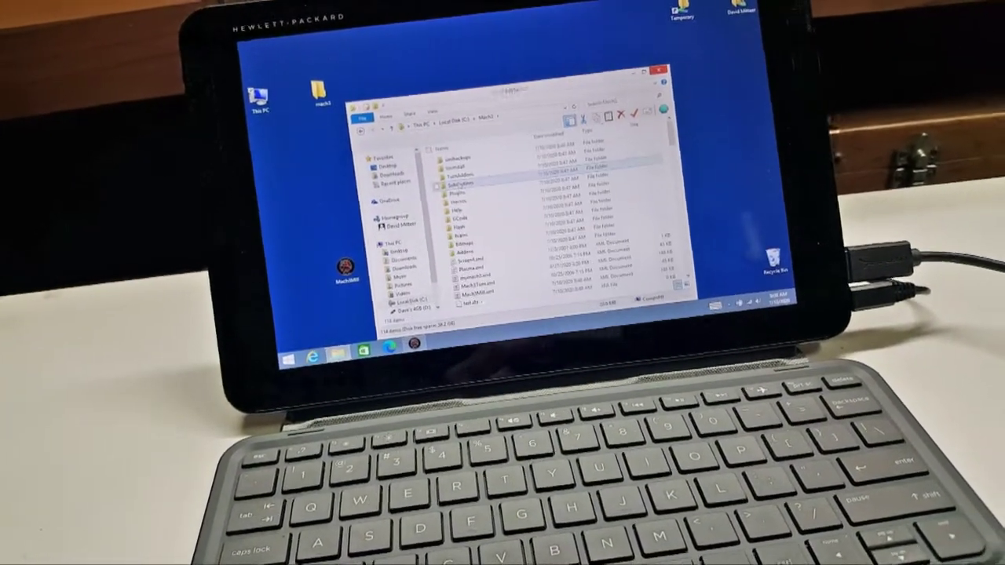
{"action": "key", "text": "Up"}
{"action": "key", "text": "Up"}
{"action": "key", "text": "Up"}
{"action": "key", "text": "Up"}
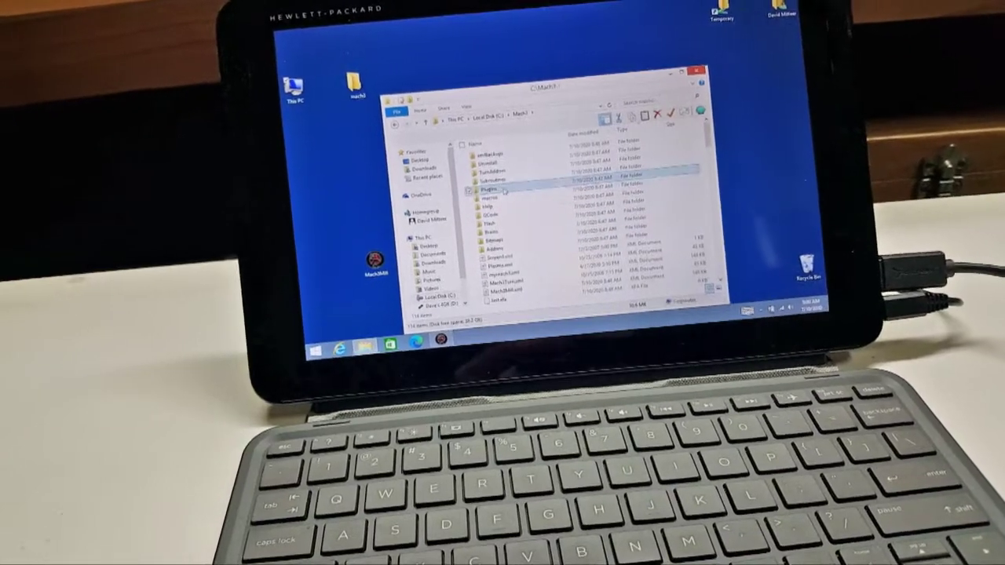
{"action": "key", "text": "Return"}
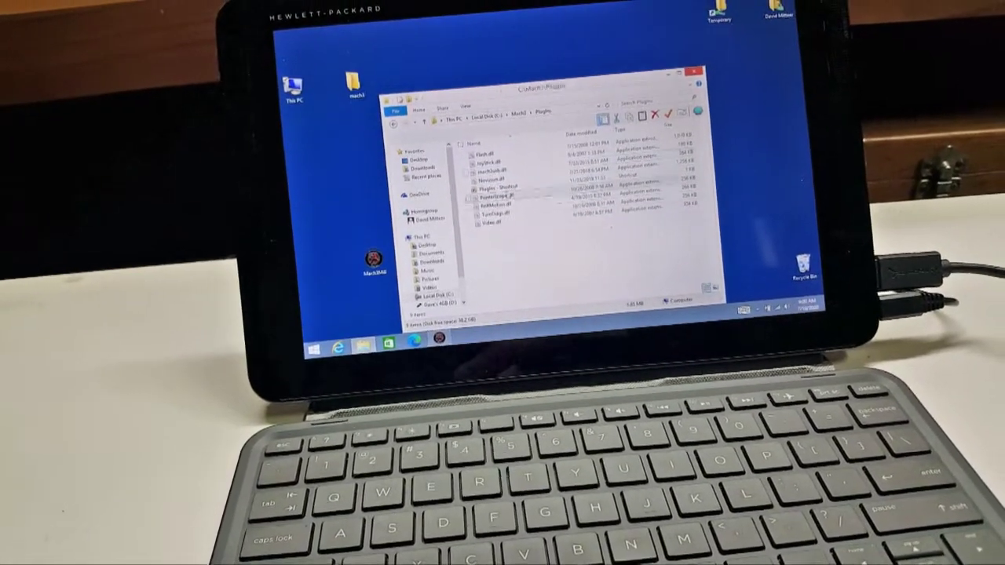
{"action": "key", "text": "Up"}
{"action": "key", "text": "Up"}
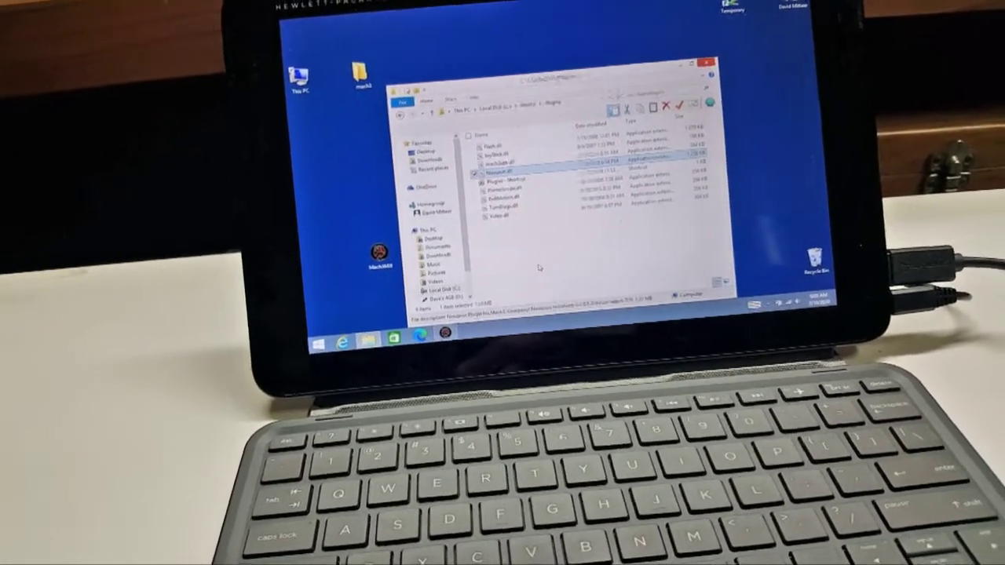